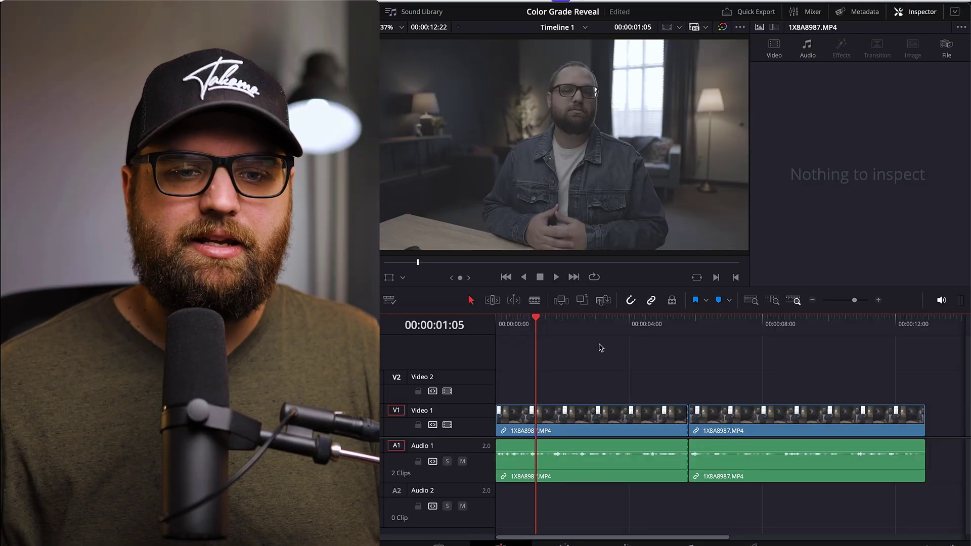
Step: Scrub and play across the cut to compare the ungraded first clip with the graded second clip
{"action": "left_click_drag", "start_coordinate": [551, 332], "coordinate": [558, 336]}
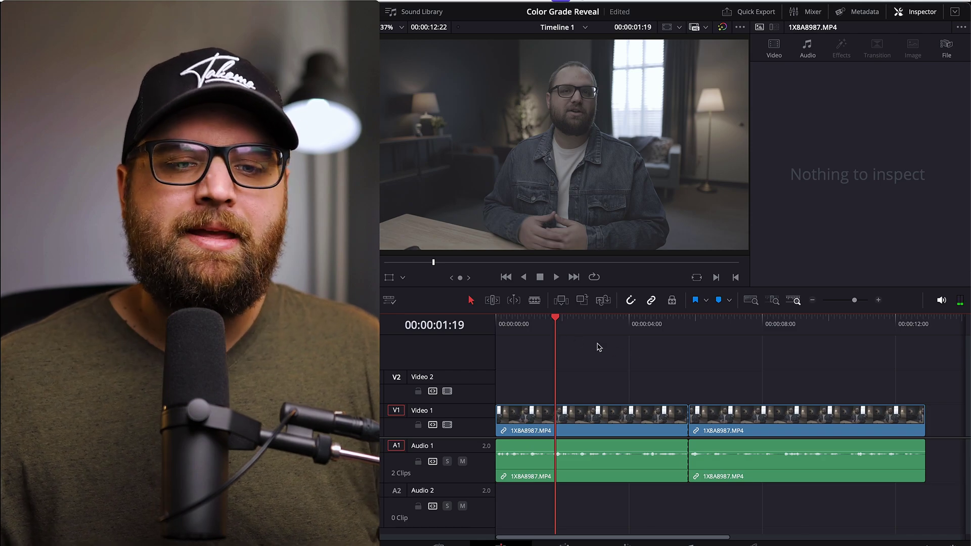
{"action": "left_click_drag", "start_coordinate": [568, 330], "coordinate": [617, 330]}
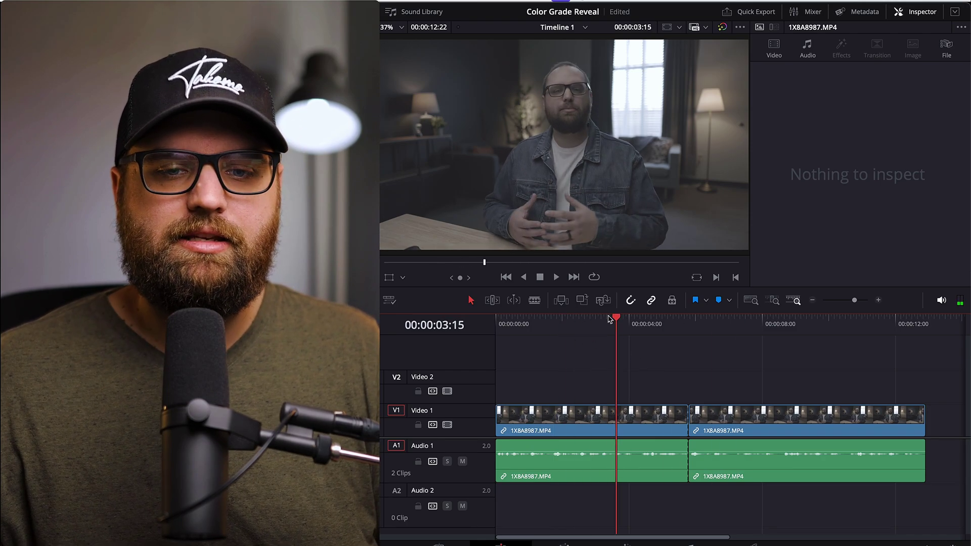
{"action": "left_click", "coordinate": [663, 326]}
{"action": "key", "text": "space"}
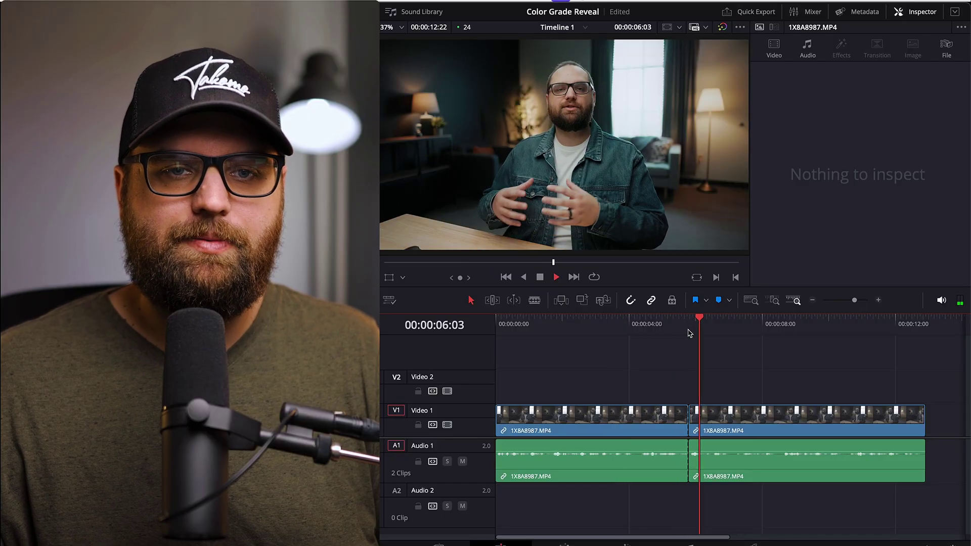
{"action": "left_click_drag", "start_coordinate": [657, 329], "coordinate": [710, 332]}
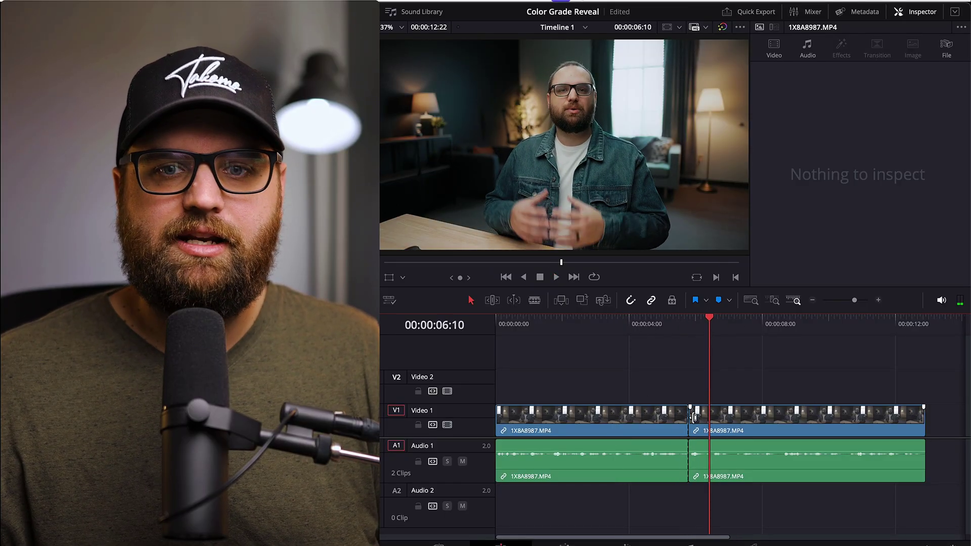
{"action": "left_click_drag", "start_coordinate": [652, 334], "coordinate": [614, 334]}
Step: Select the first clip to show its Video properties in the Inspector, then park the playhead at 07:11
{"action": "left_click", "coordinate": [643, 429]}
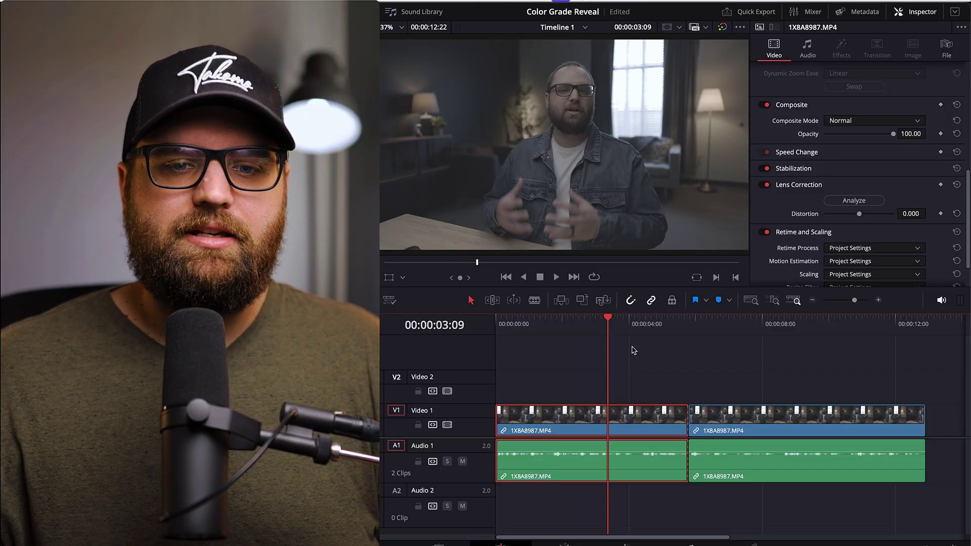
{"action": "left_click", "coordinate": [620, 326]}
{"action": "left_click", "coordinate": [640, 327]}
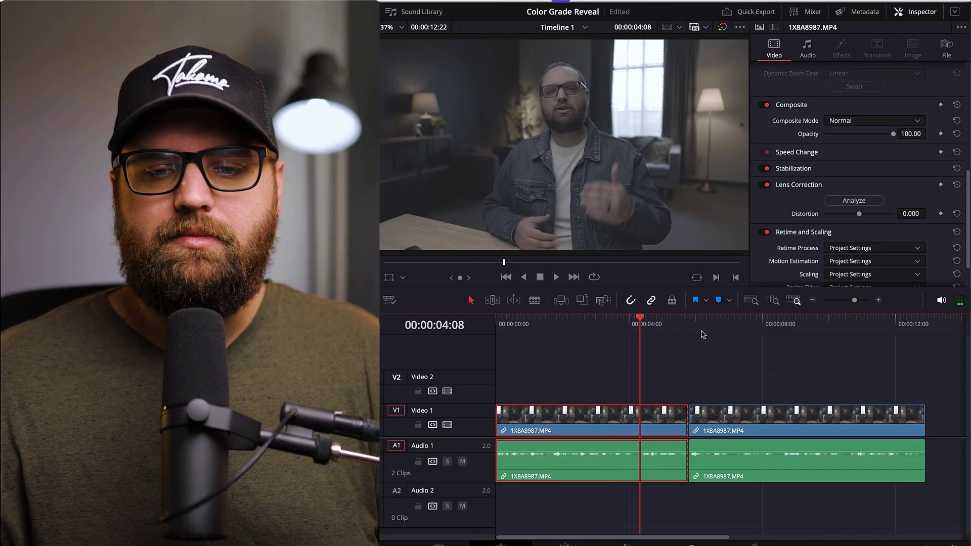
{"action": "left_click", "coordinate": [734, 328]}
{"action": "left_click", "coordinate": [744, 327]}
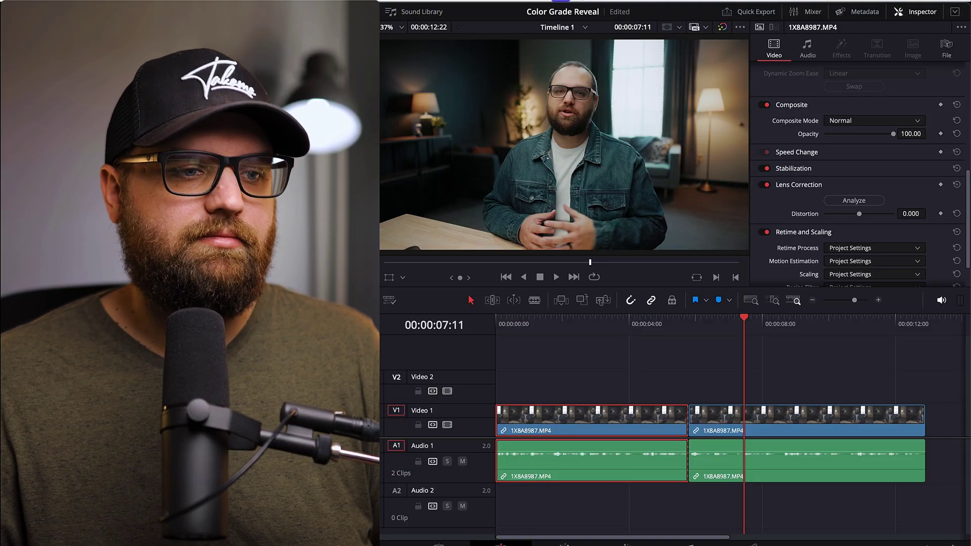
Step: Search the Effects Library for 'Wipe' and drop Edge Wipe onto the V1 cut between the clips
{"action": "left_click", "coordinate": [124, 332]}
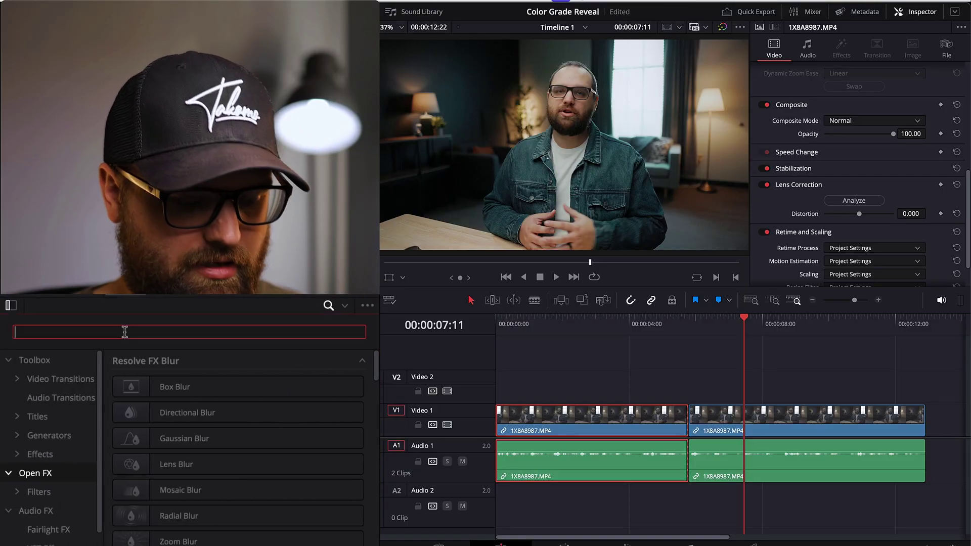
{"action": "type", "text": "Wipe"}
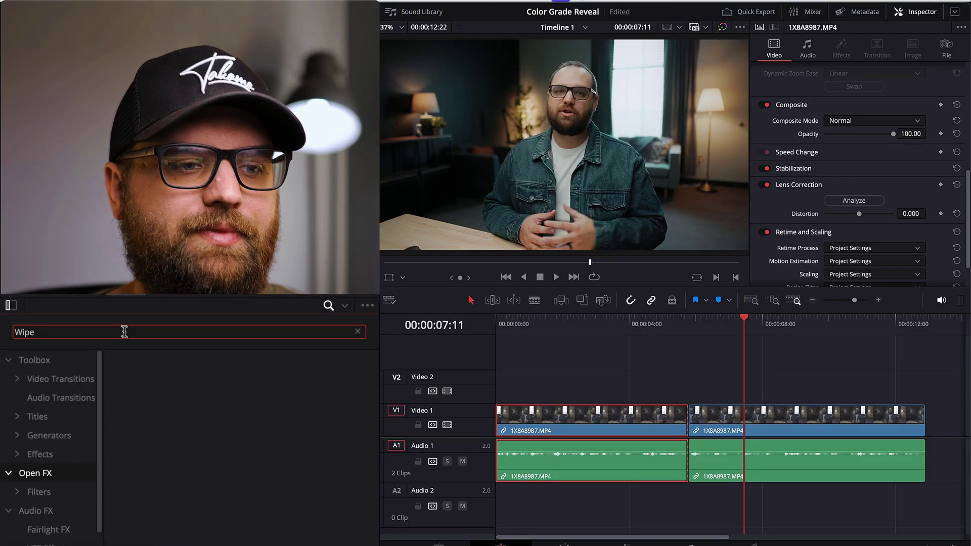
{"action": "left_click", "coordinate": [35, 361]}
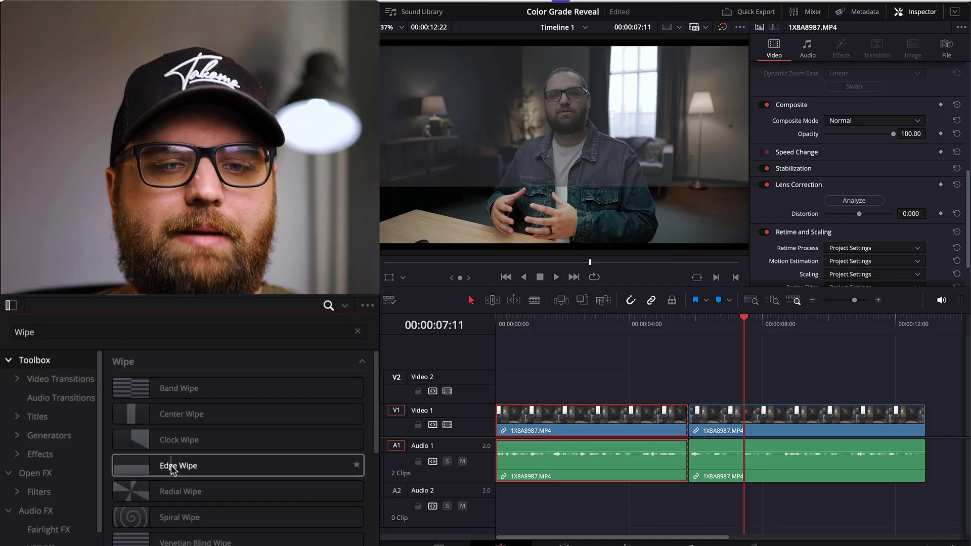
{"action": "left_click_drag", "start_coordinate": [172, 470], "coordinate": [730, 418]}
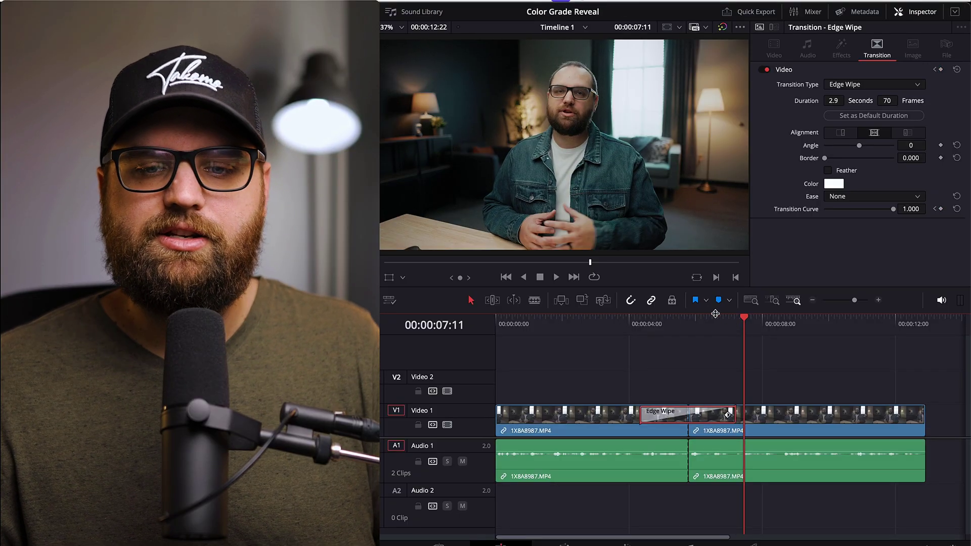
Step: Set the Edge Wipe angle to 90 and play the wipe to confirm its left-to-right direction
{"action": "left_click_drag", "start_coordinate": [737, 322], "coordinate": [676, 325]}
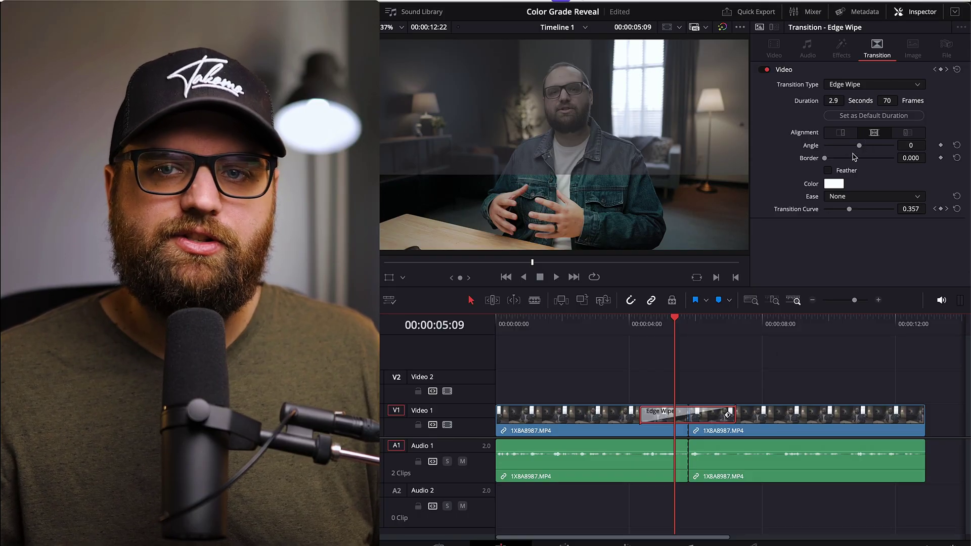
{"action": "left_click", "coordinate": [911, 146]}
{"action": "type", "text": "90"}
{"action": "key", "text": "Return"}
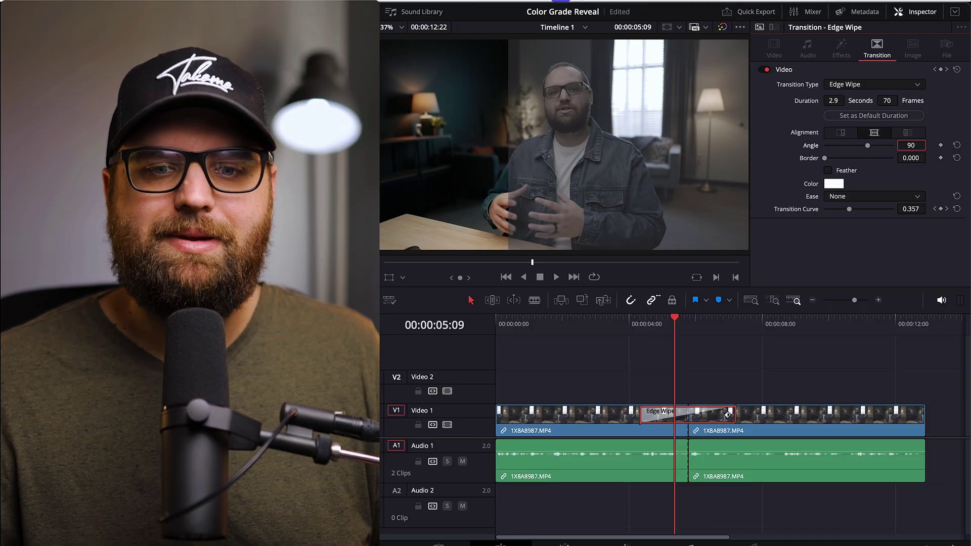
{"action": "left_click", "coordinate": [643, 326]}
{"action": "key", "text": "space"}
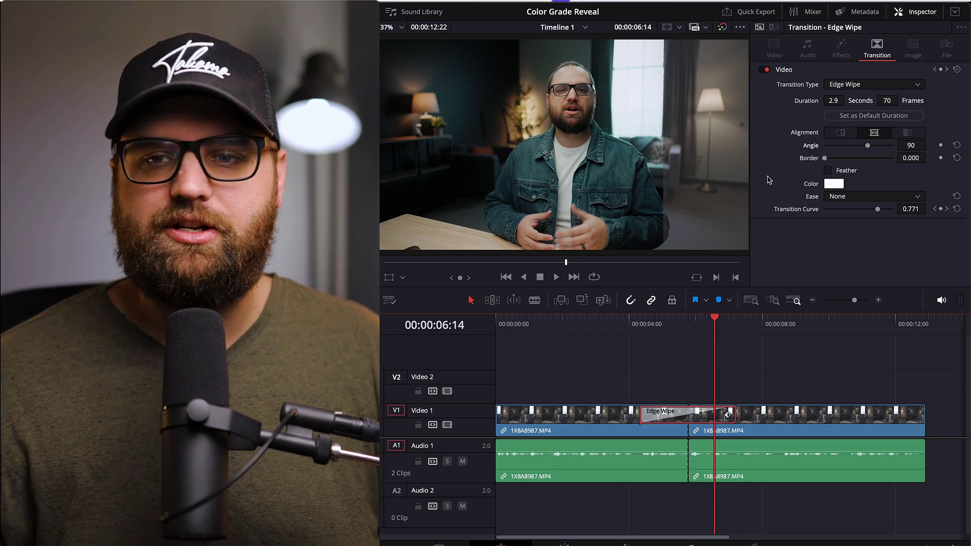
Step: Set the Edge Wipe's Ease to In & Out and play the eased wipe twice
{"action": "left_click", "coordinate": [842, 200]}
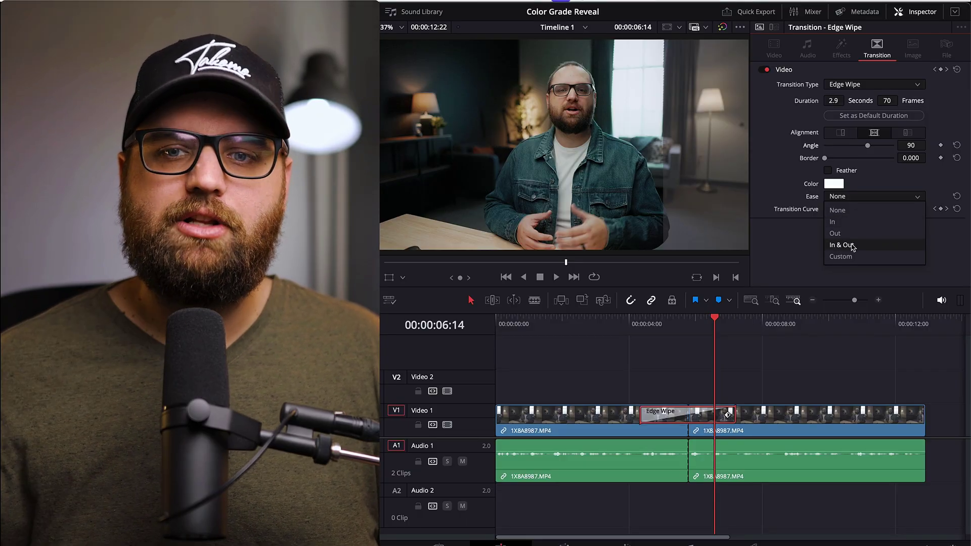
{"action": "left_click", "coordinate": [853, 245]}
{"action": "left_click", "coordinate": [633, 323]}
{"action": "key", "text": "space"}
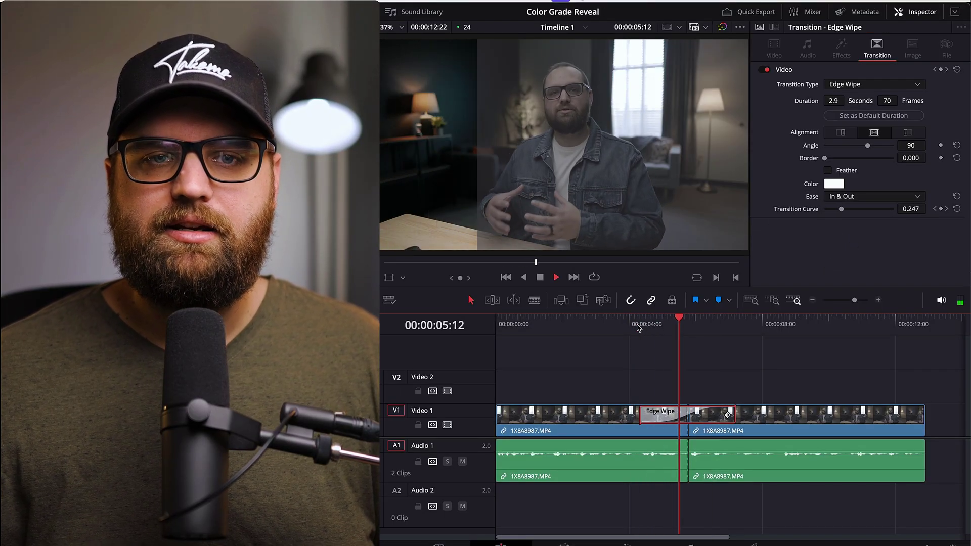
{"action": "key", "text": "space"}
{"action": "left_click", "coordinate": [638, 324]}
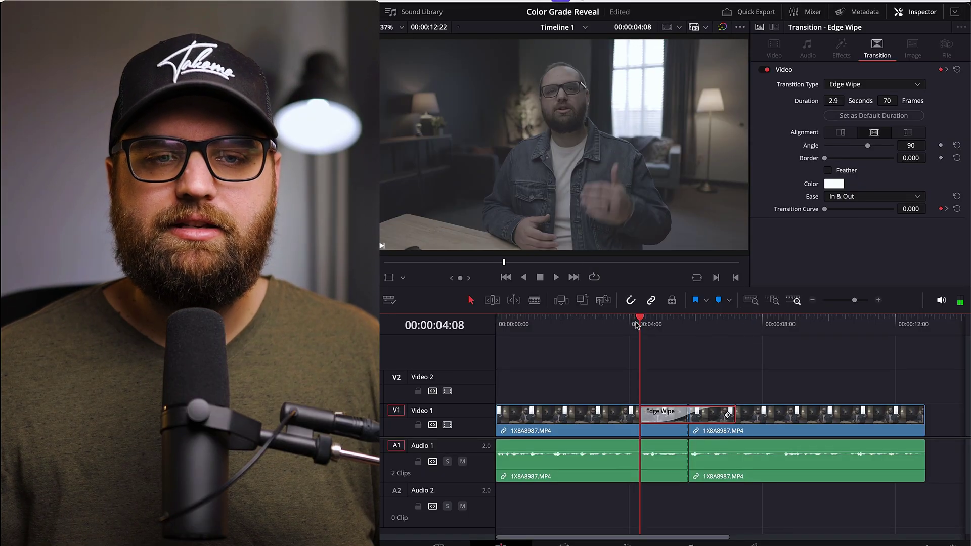
{"action": "key", "text": "space"}
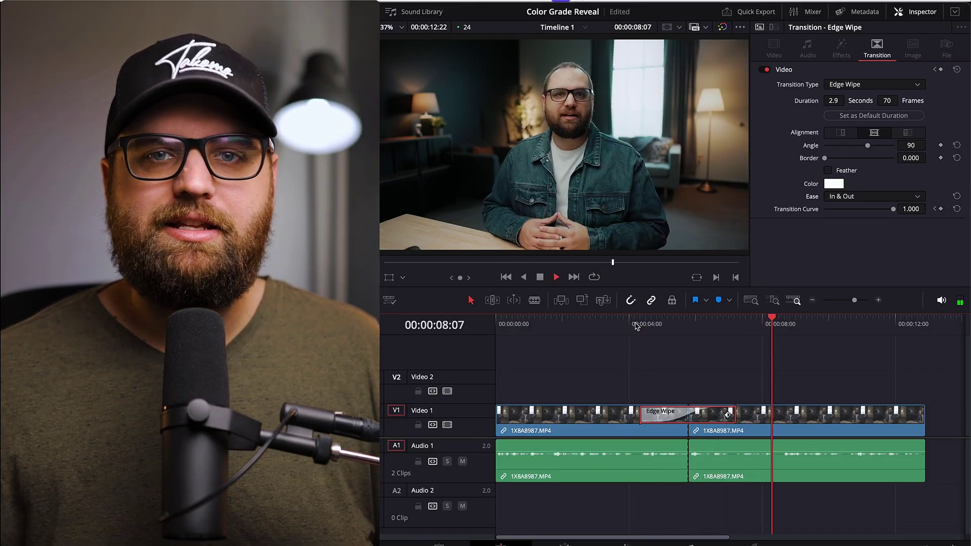
{"action": "key", "text": "space"}
Step: Lengthen the Edge Wipe to 3.4 seconds and replay it from just before the cut
{"action": "left_click_drag", "start_coordinate": [706, 326], "coordinate": [683, 329]}
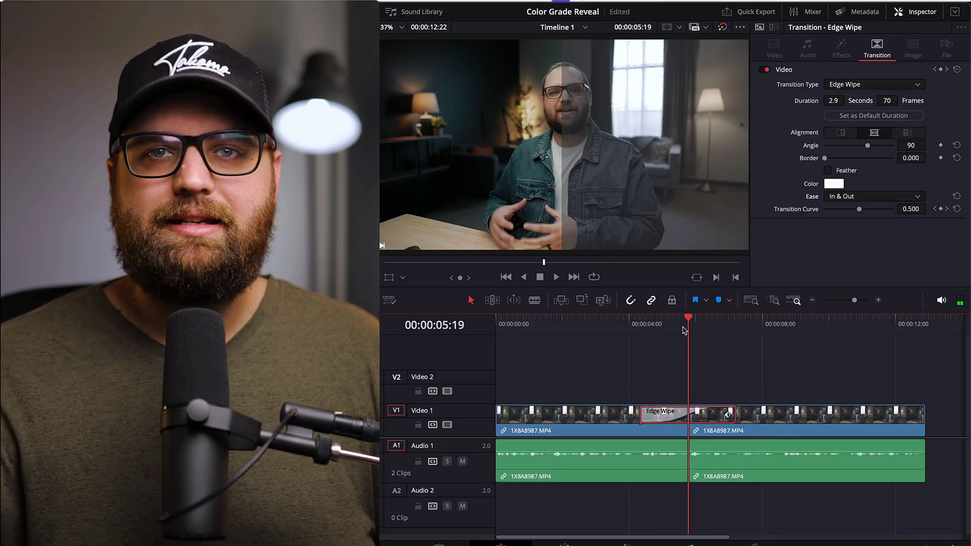
{"action": "left_click", "coordinate": [868, 197]}
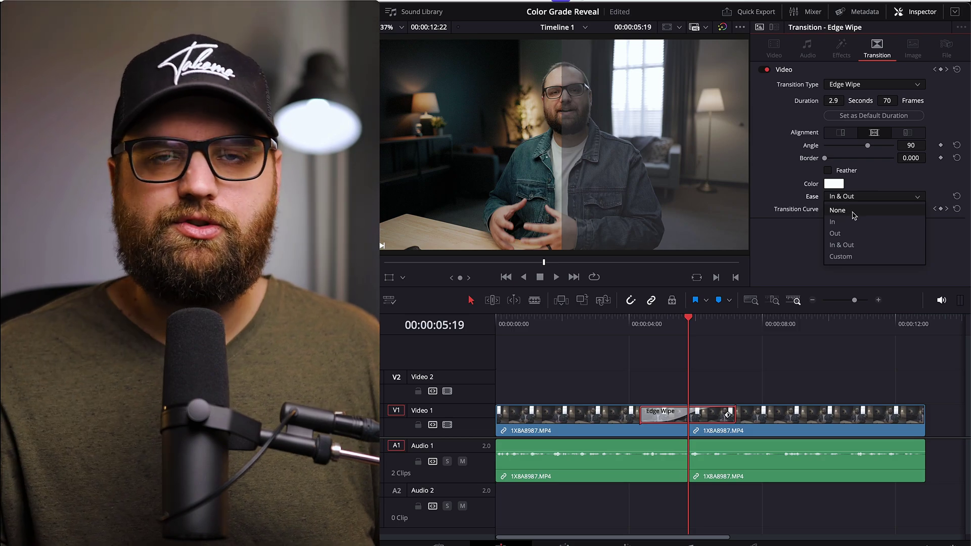
{"action": "left_click", "coordinate": [775, 202]}
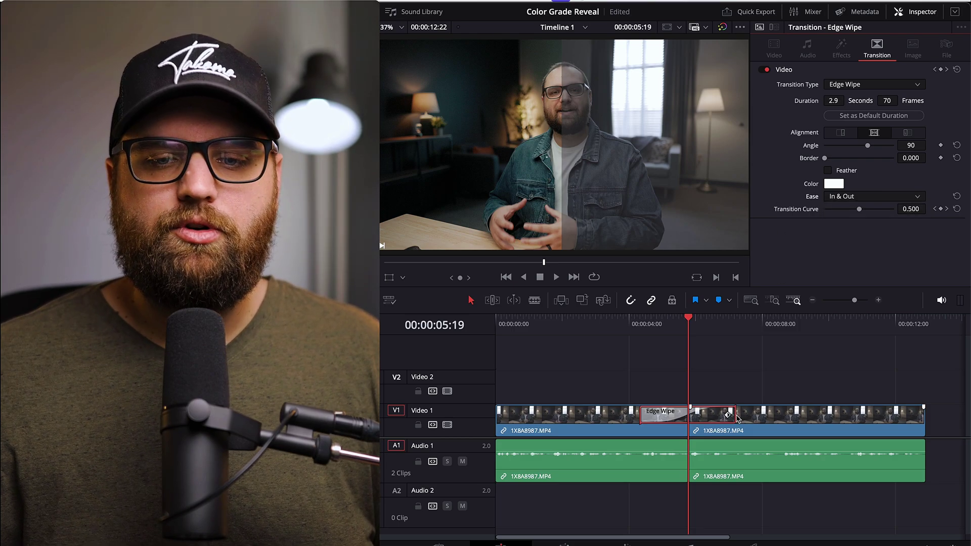
{"action": "left_click_drag", "start_coordinate": [737, 421], "coordinate": [744, 419]}
{"action": "left_click", "coordinate": [634, 324]}
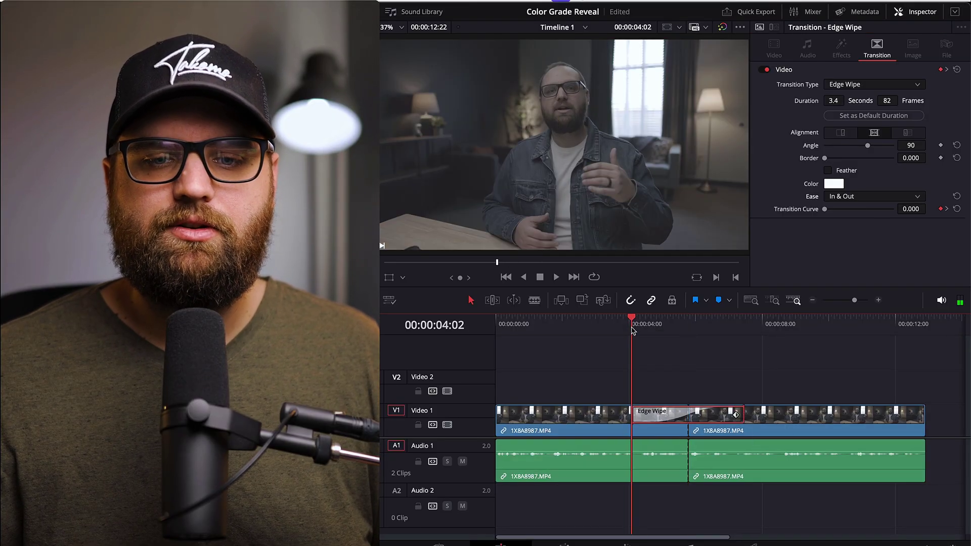
{"action": "key", "text": "space"}
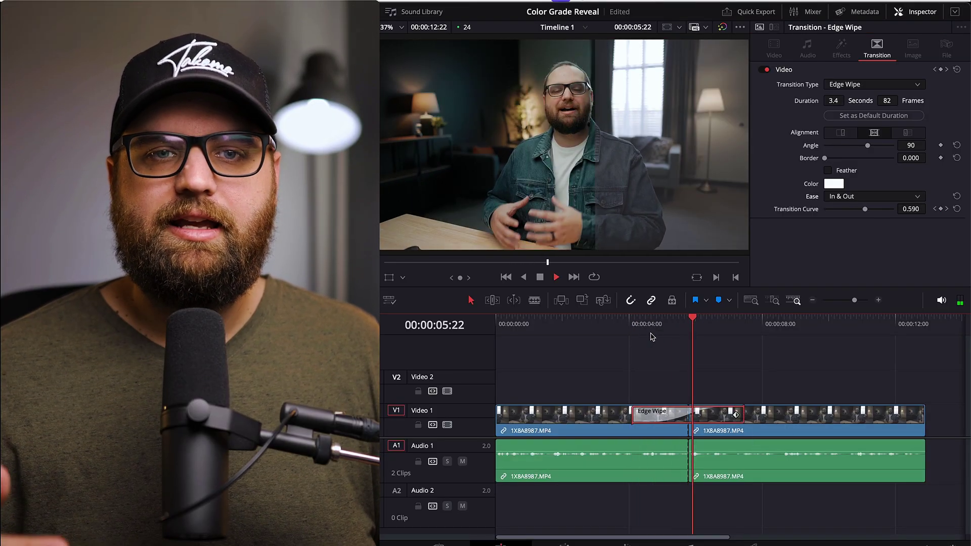
{"action": "key", "text": "space"}
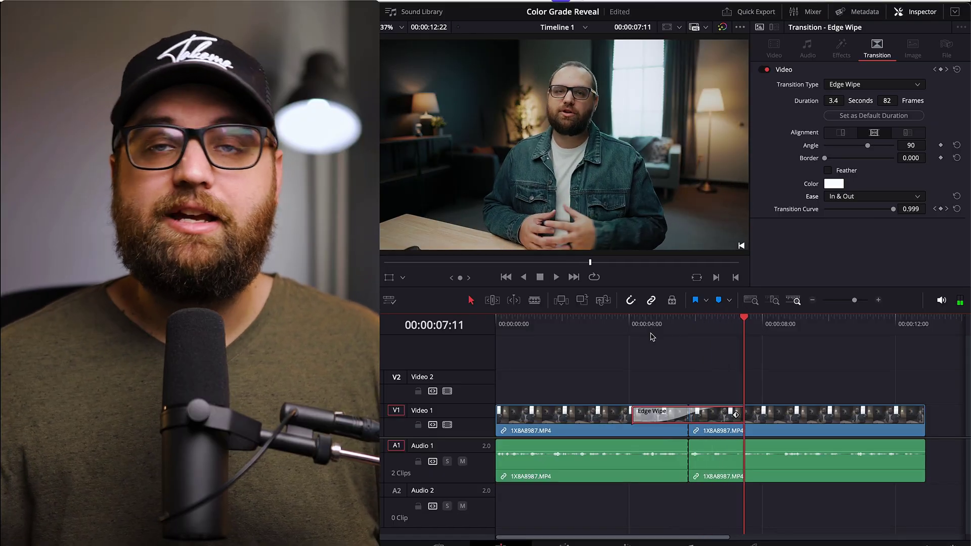
Step: Give the Edge Wipe a 5.000 border on its moving edge and save the project
{"action": "key", "text": "ctrl+s"}
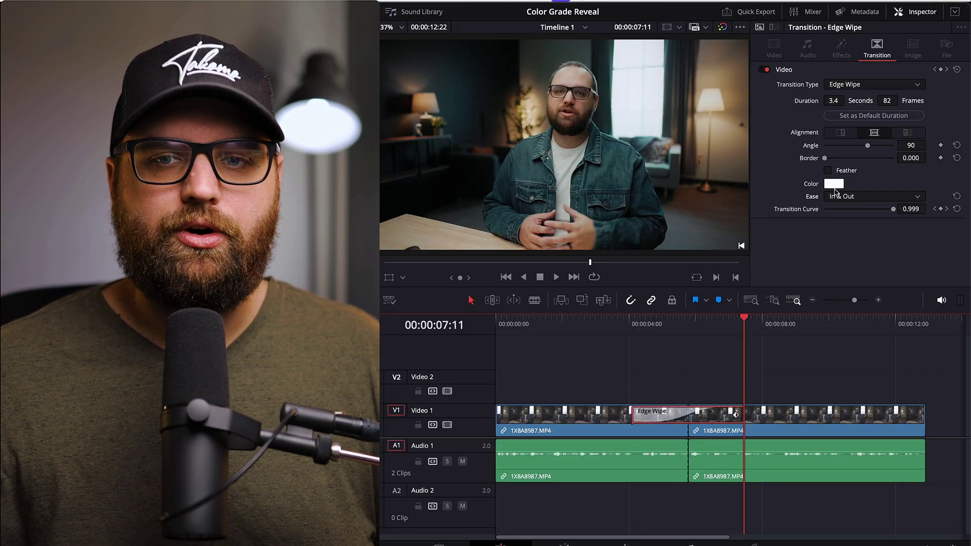
{"action": "key", "text": "ctrl+z"}
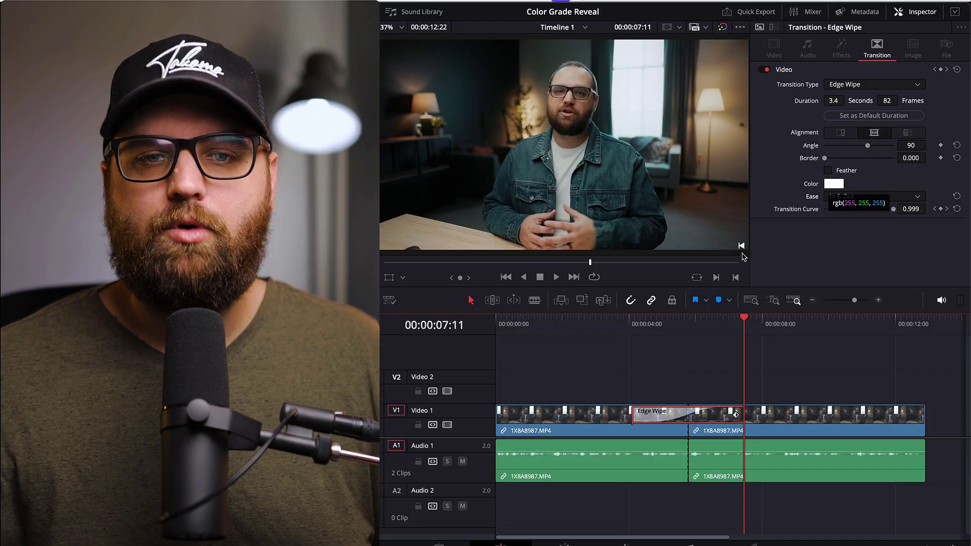
{"action": "left_click", "coordinate": [689, 325]}
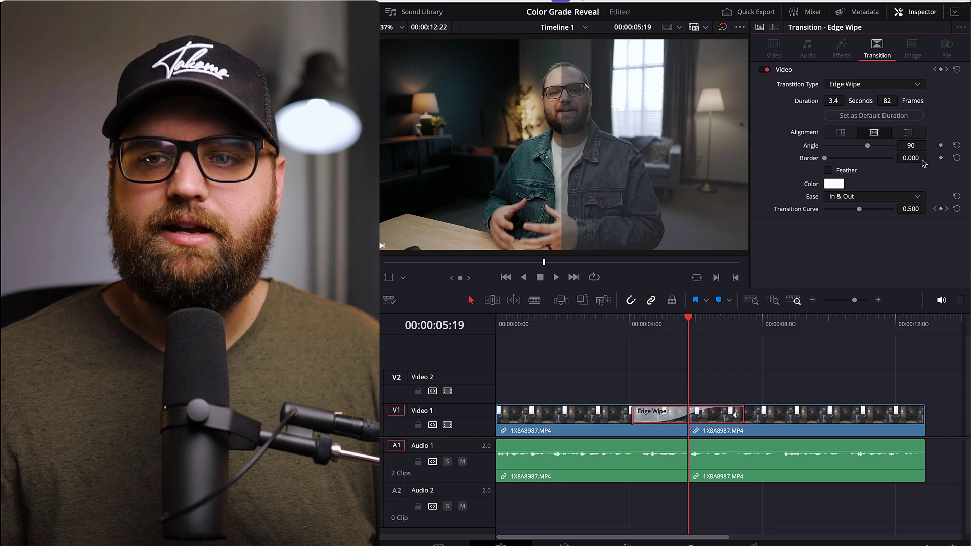
{"action": "left_click_drag", "start_coordinate": [921, 162], "coordinate": [914, 158]}
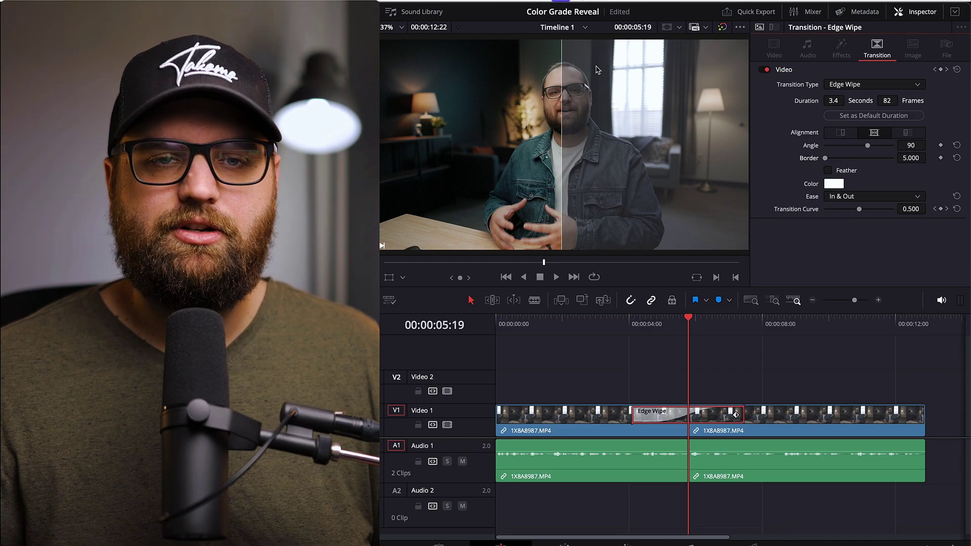
{"action": "key", "text": "ctrl+s"}
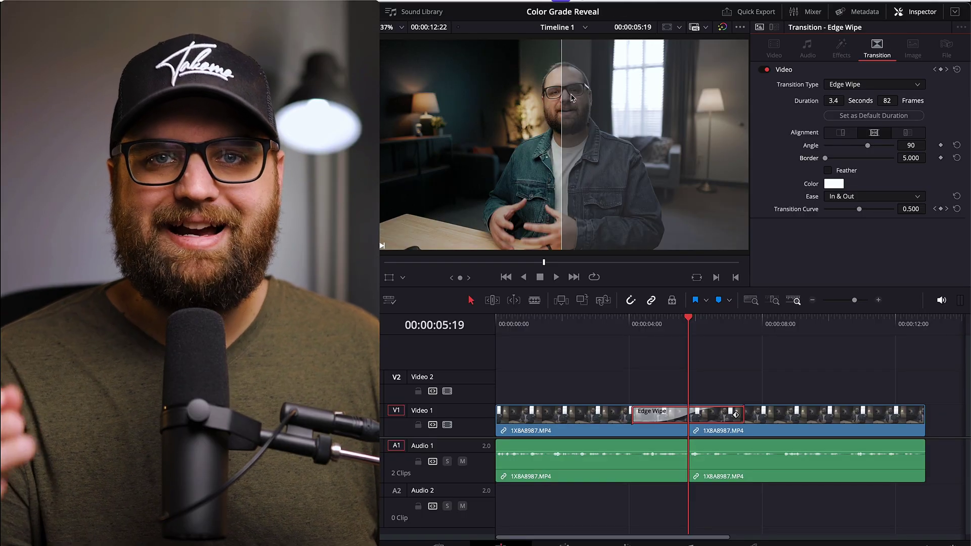
Step: Play the transition from just before the wipe to preview the new border
{"action": "left_click", "coordinate": [617, 328]}
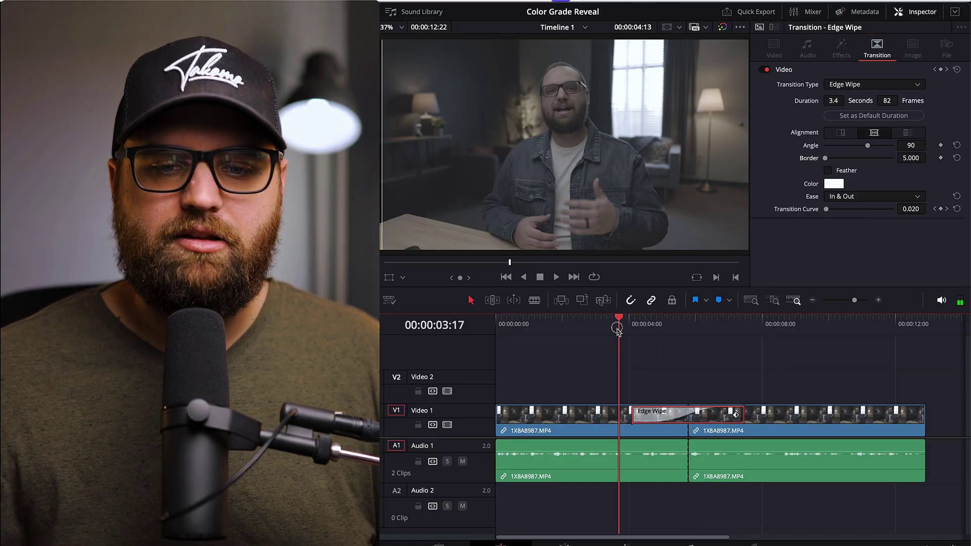
{"action": "key", "text": "space"}
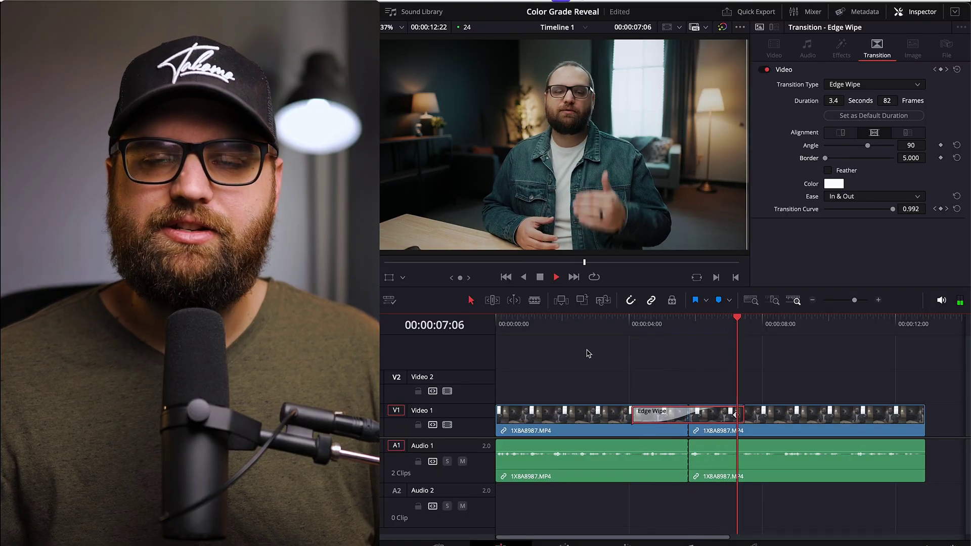
{"action": "left_click", "coordinate": [630, 330]}
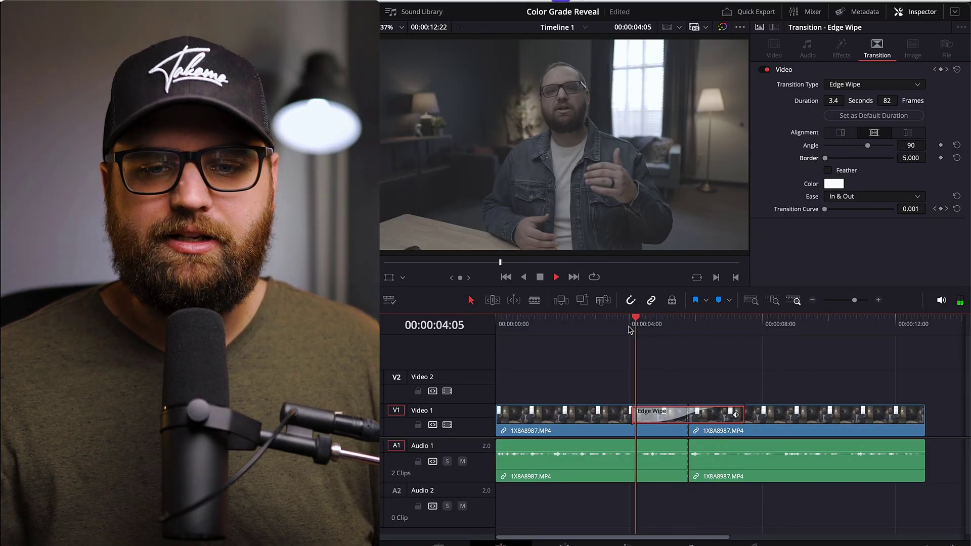
{"action": "key", "text": "space"}
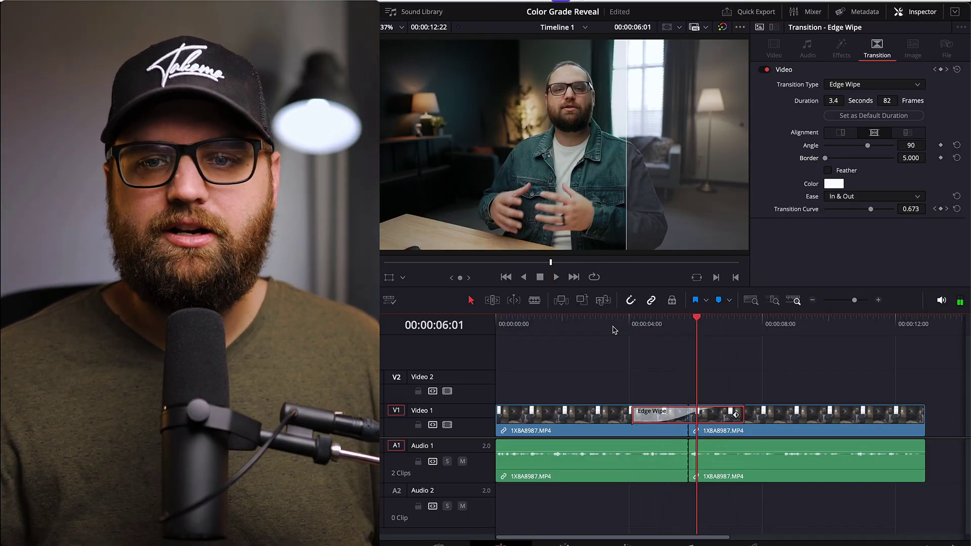
Step: Change the border colour to black and preview it mid-wipe
{"action": "left_click", "coordinate": [831, 186]}
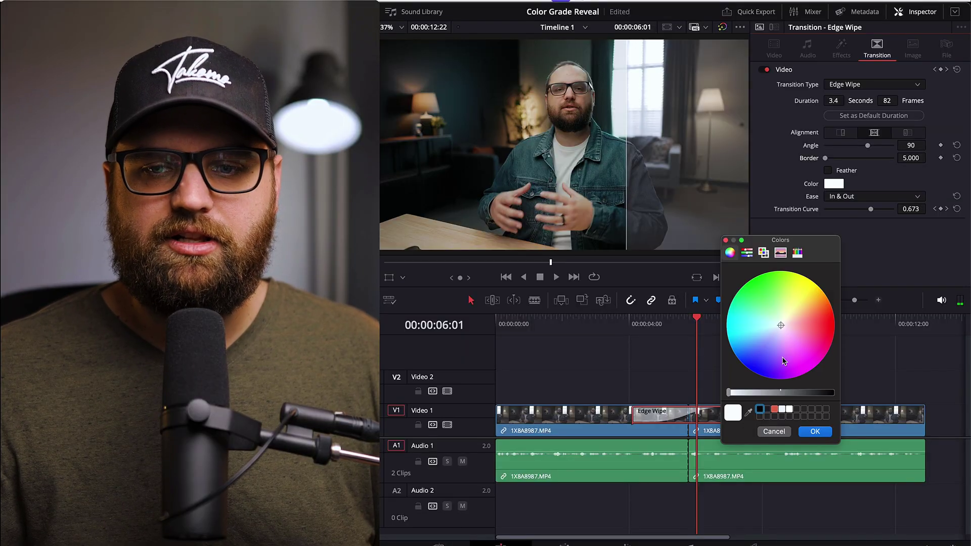
{"action": "left_click_drag", "start_coordinate": [808, 393], "coordinate": [834, 393]}
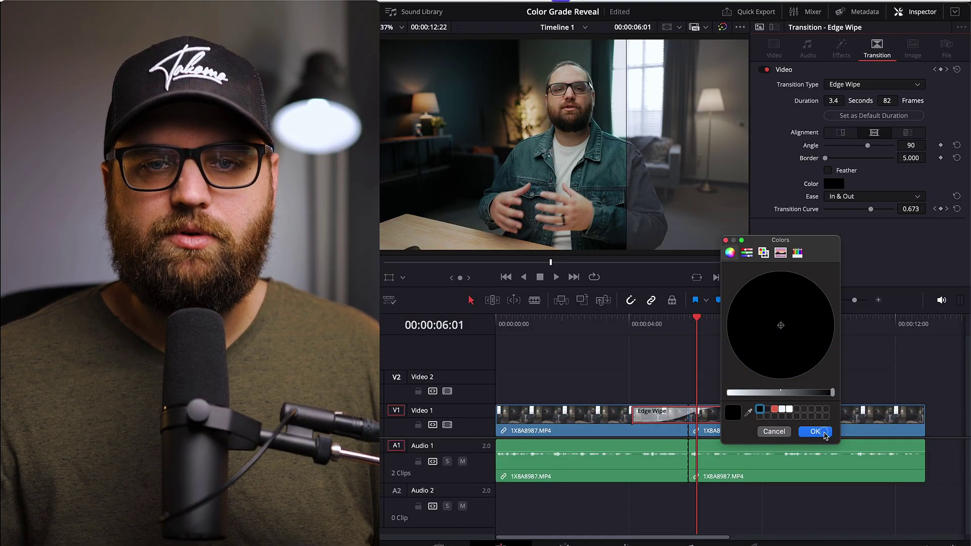
{"action": "left_click", "coordinate": [815, 432]}
{"action": "left_click", "coordinate": [634, 327]}
{"action": "key", "text": "space"}
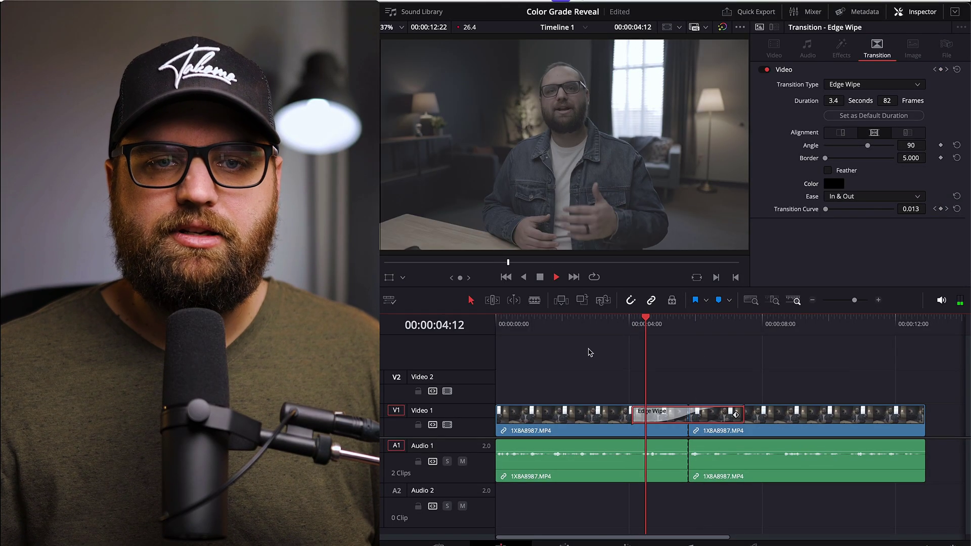
{"action": "key", "text": "space"}
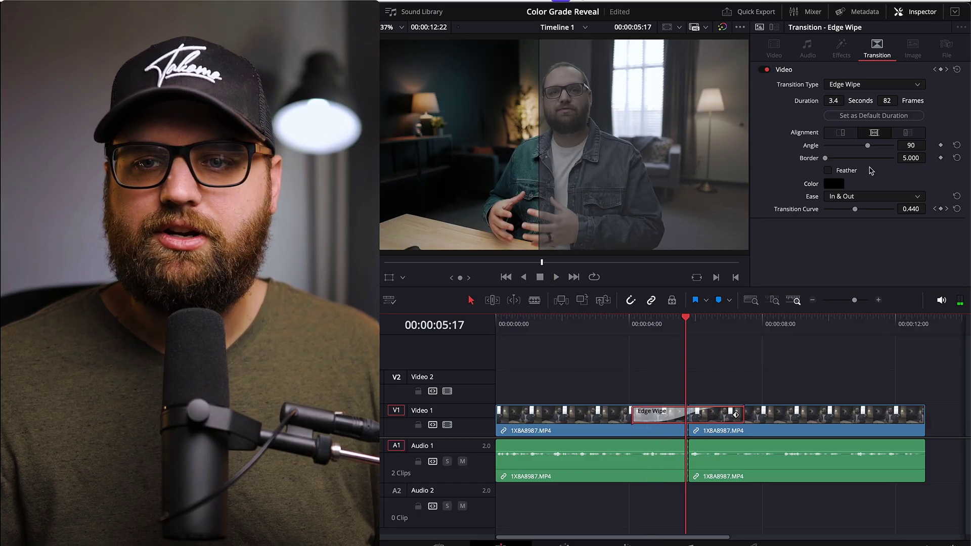
Step: Set the border width to 10.000 and play the wipe with the thicker border
{"action": "left_click", "coordinate": [904, 157]}
{"action": "type", "text": "10"}
{"action": "key", "text": "Return"}
{"action": "left_click", "coordinate": [616, 328]}
{"action": "key", "text": "space"}
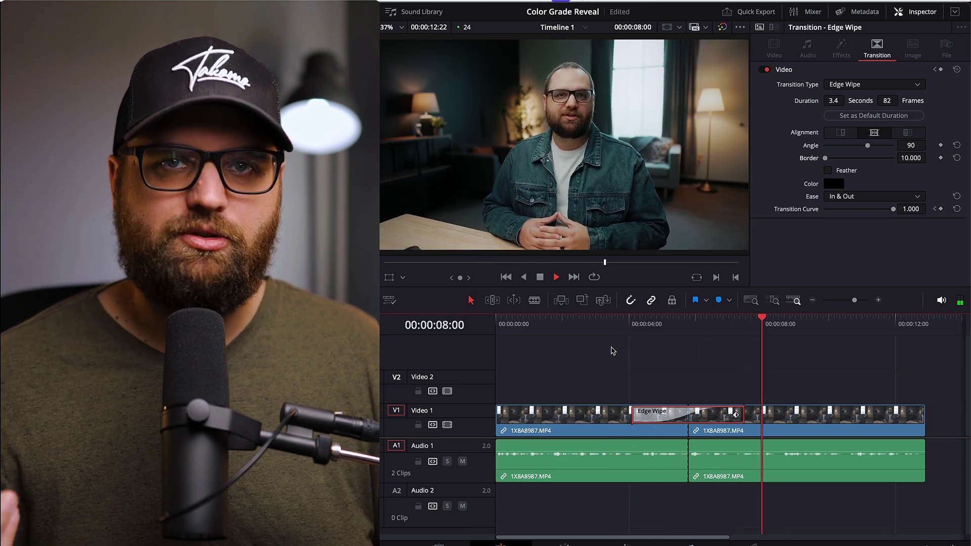
{"action": "key", "text": "space"}
{"action": "left_click", "coordinate": [644, 326]}
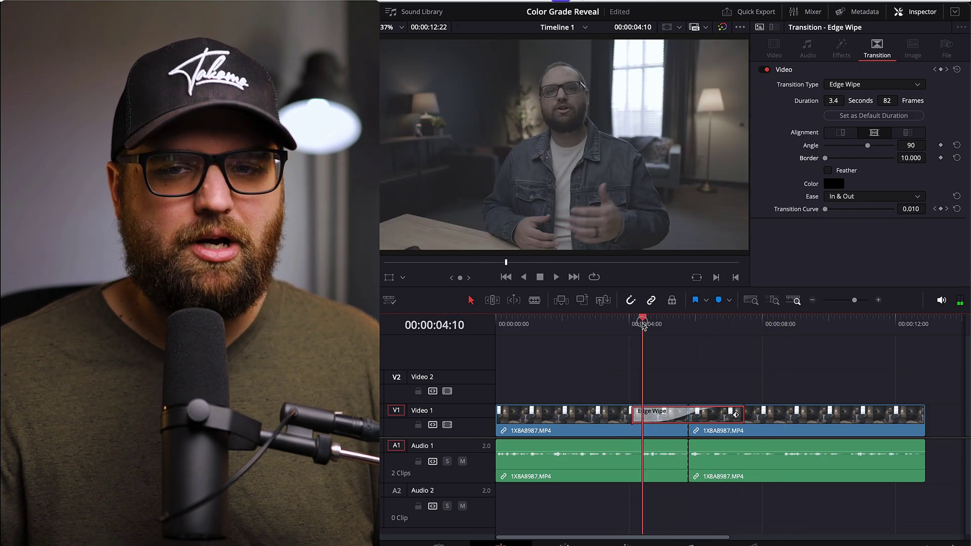
{"action": "left_click_drag", "start_coordinate": [647, 329], "coordinate": [679, 328]}
Step: Turn on Feather for the Edge Wipe border and play the softened wipe
{"action": "left_click", "coordinate": [828, 171]}
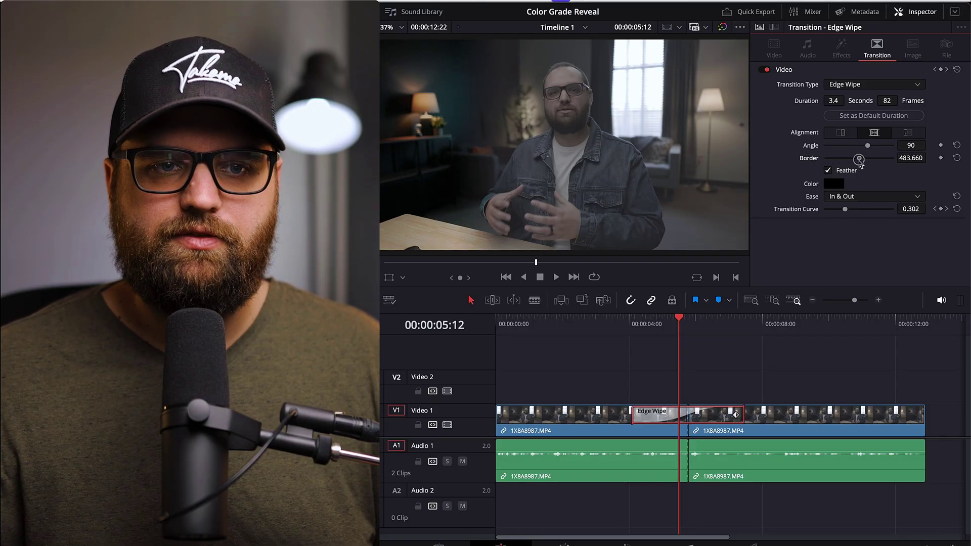
{"action": "left_click", "coordinate": [635, 326]}
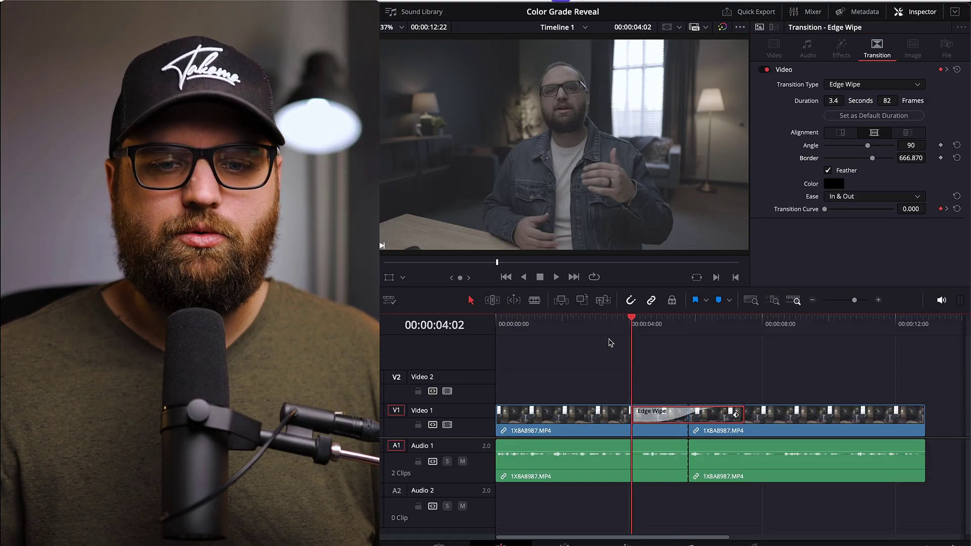
{"action": "key", "text": "space"}
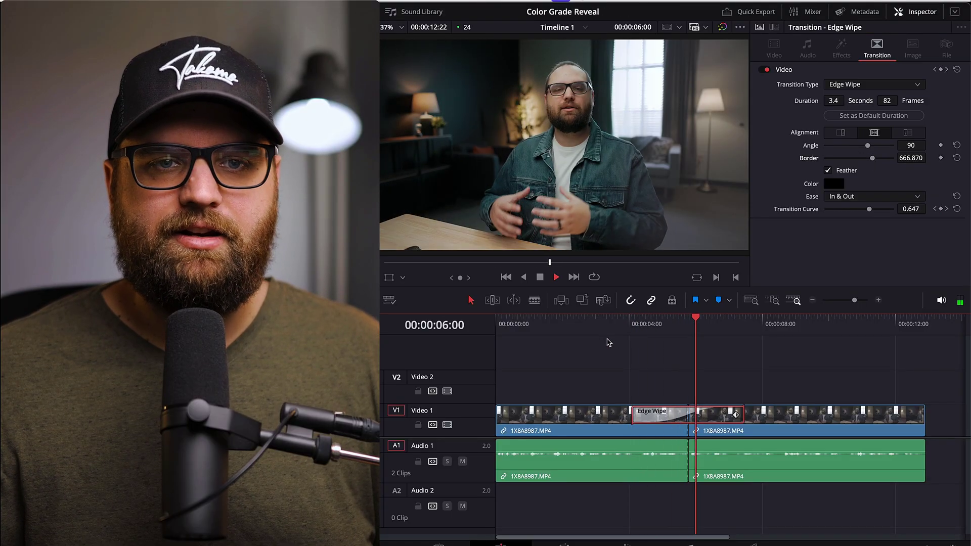
{"action": "key", "text": "space"}
Step: Widen the feathered border to 960.000 and replay the transition to review the soft reveal
{"action": "left_click_drag", "start_coordinate": [876, 159], "coordinate": [900, 160]}
{"action": "left_click", "coordinate": [644, 324]}
{"action": "left_click", "coordinate": [605, 326]}
{"action": "key", "text": "space"}
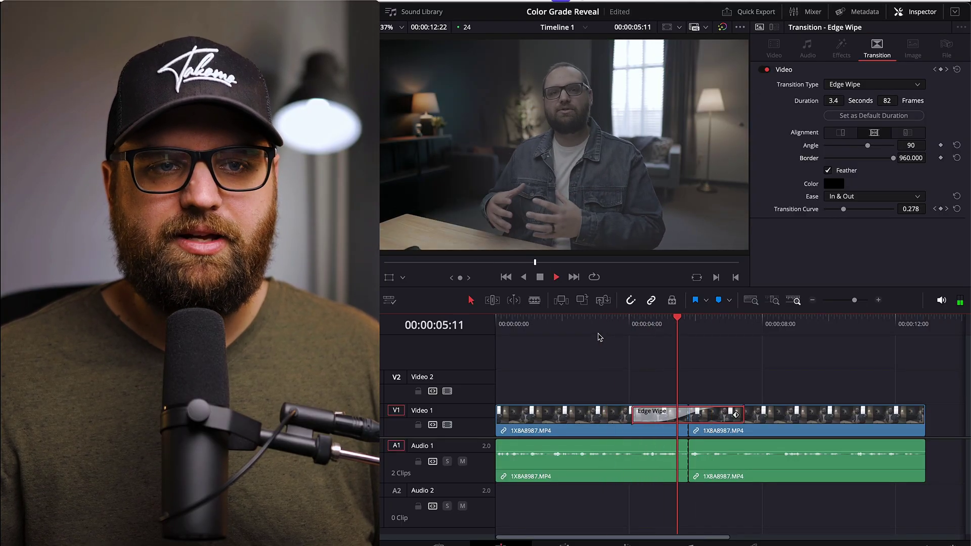
{"action": "key", "text": "space"}
{"action": "left_click_drag", "start_coordinate": [721, 326], "coordinate": [632, 332]}
{"action": "key", "text": "space"}
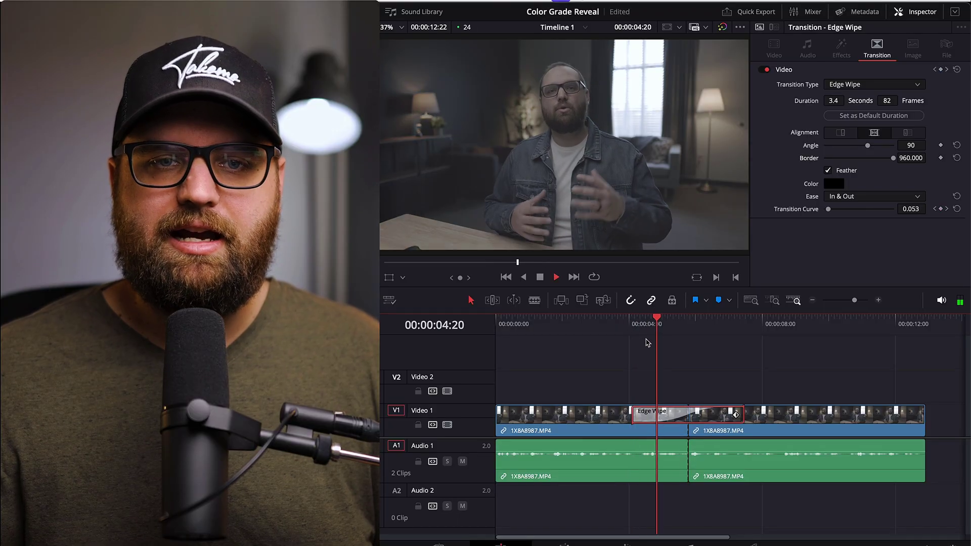
{"action": "key", "text": "space"}
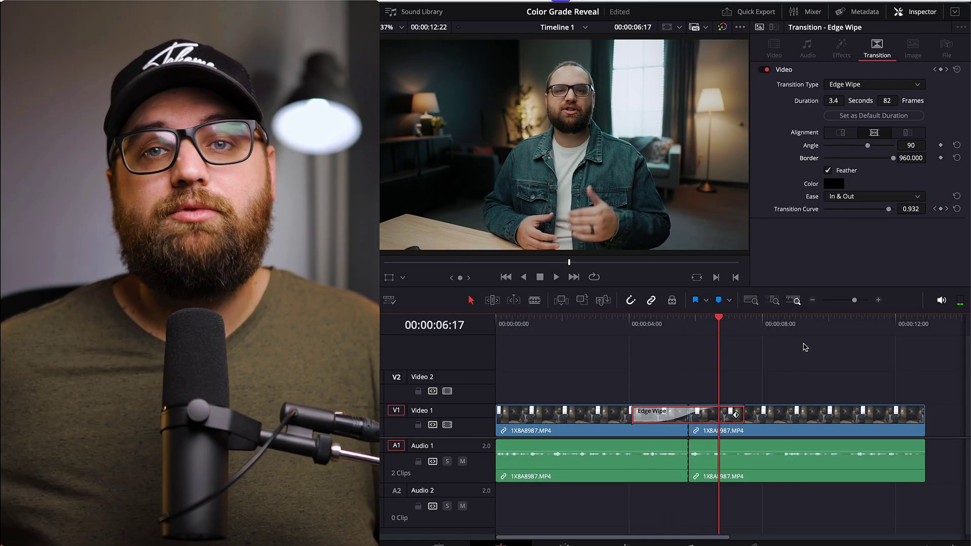